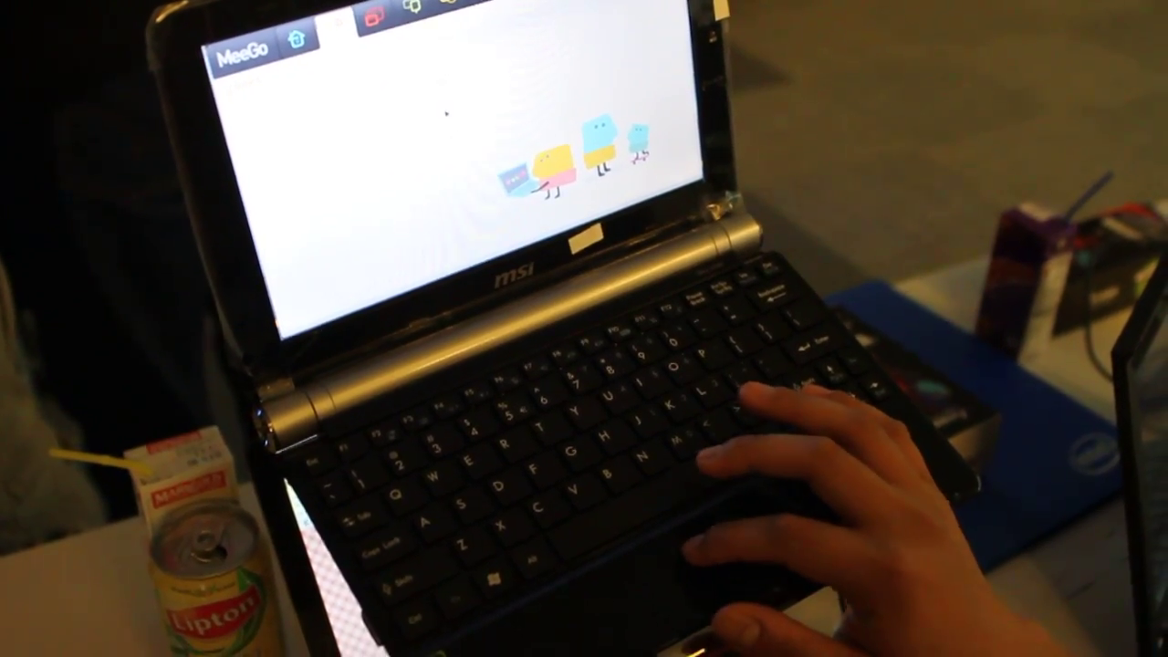
# - Open the Applications panel with the MeeGo key to show favourites and app categories
pyautogui.press('super')
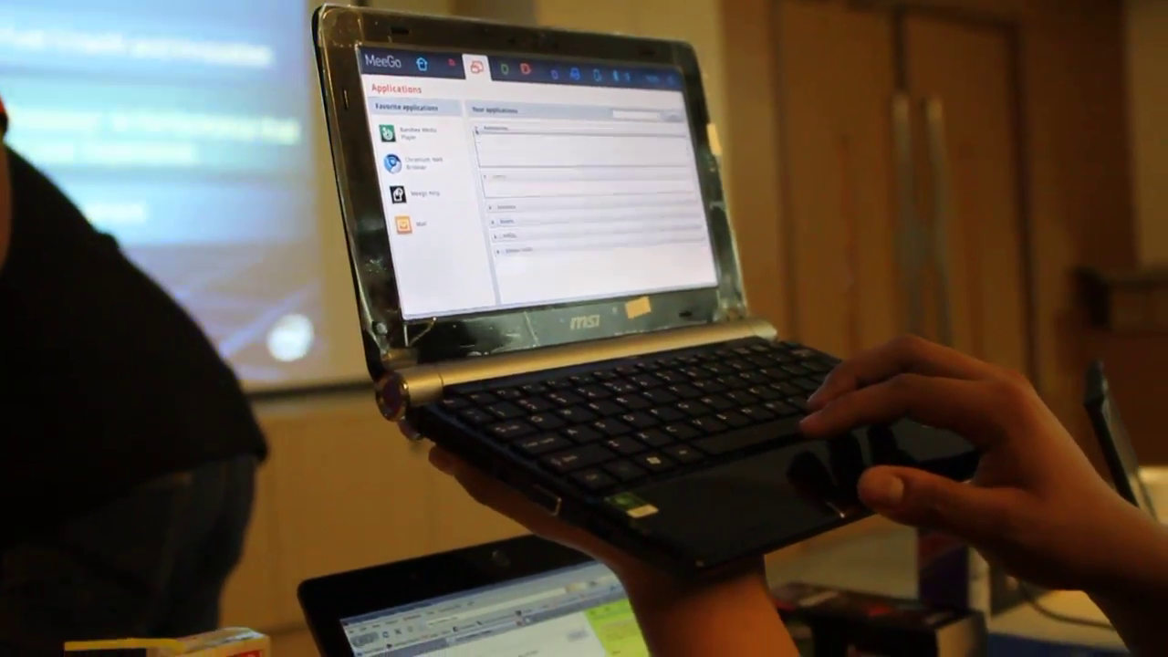
# - Launch Chromium Web Browser and then File Browser from the Accessories category
pyautogui.click(497, 130)
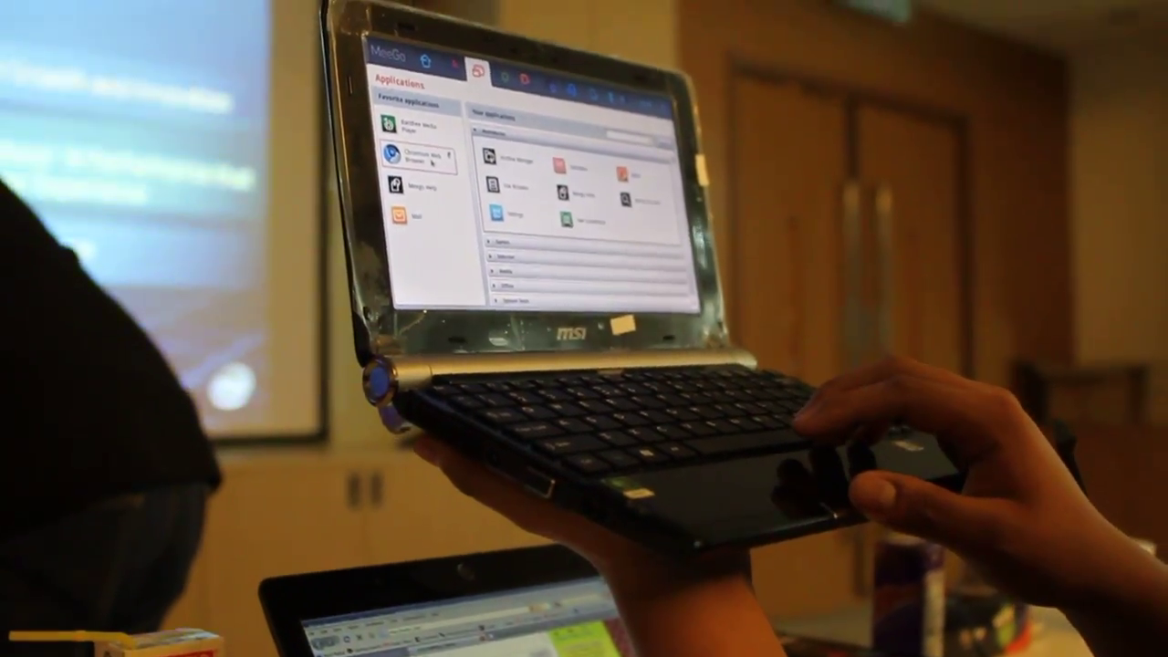
pyautogui.click(429, 162)
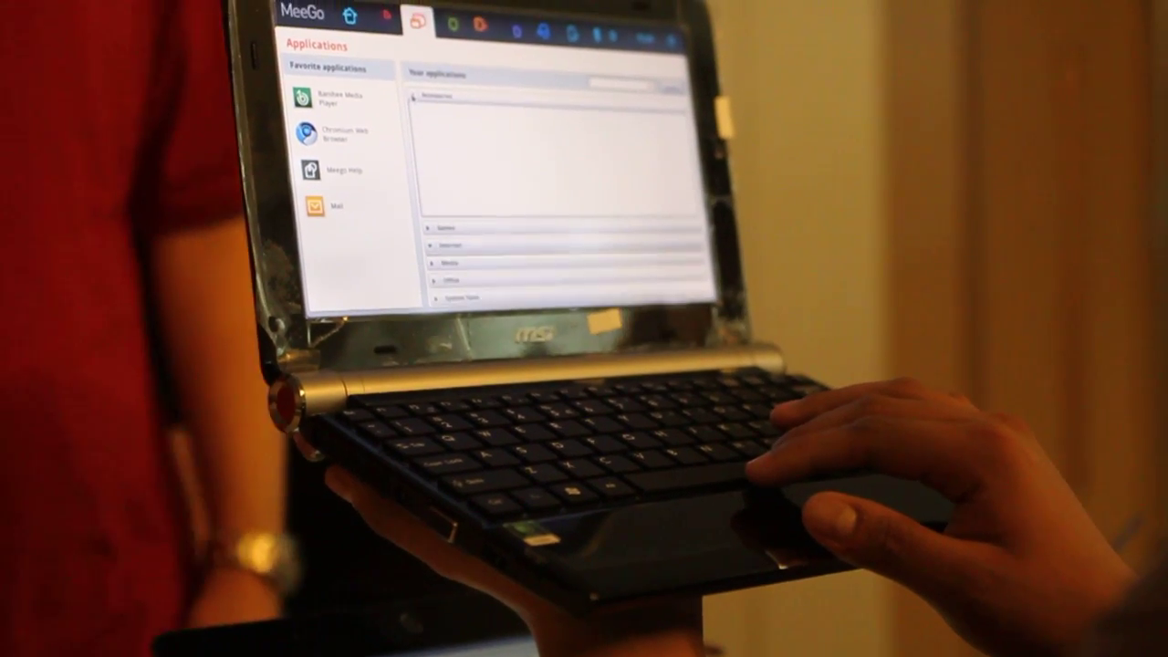
pyautogui.click(438, 68)
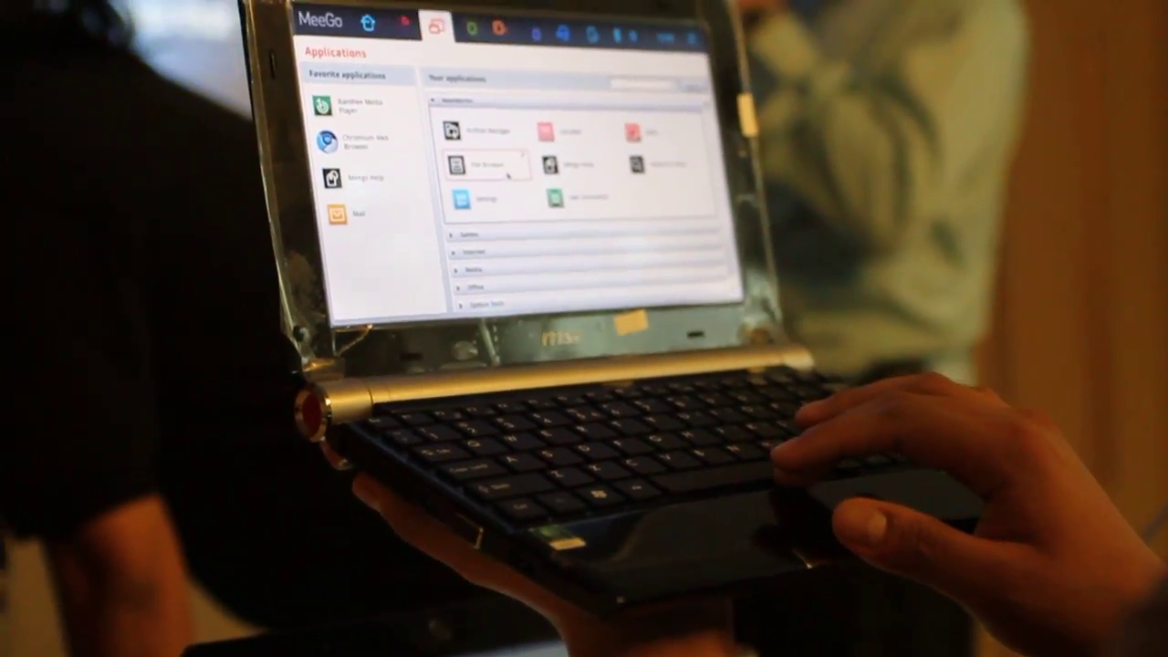
pyautogui.click(508, 175)
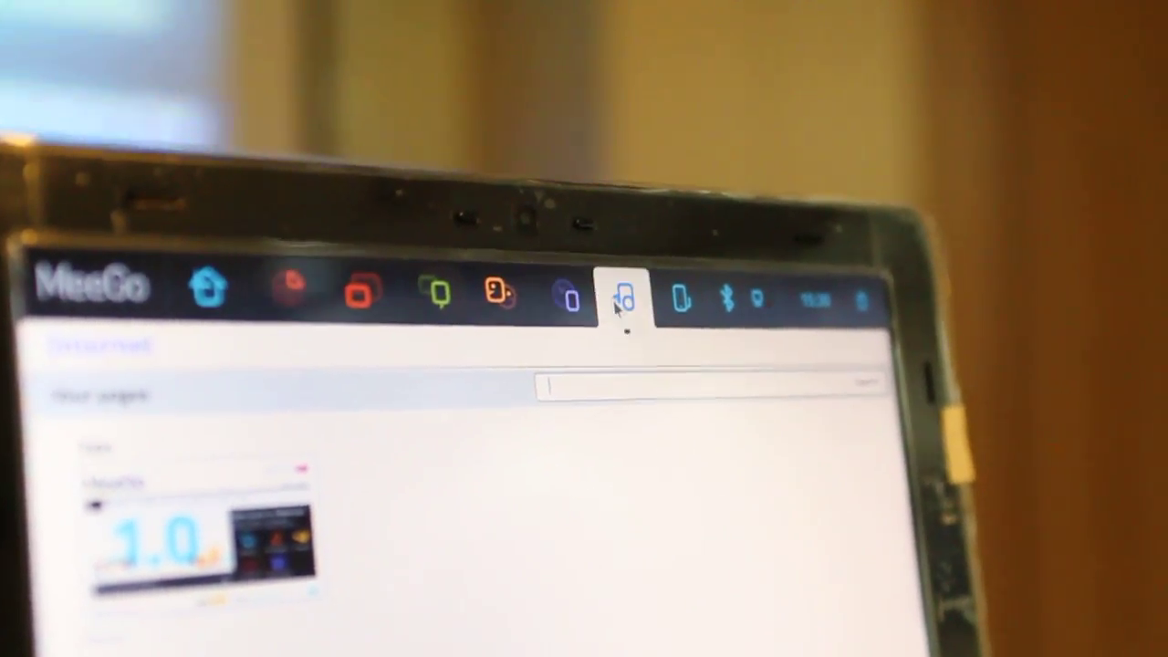
# - Show the Music library in the Media panel, then return to the Applications panel
pyautogui.click(624, 300)
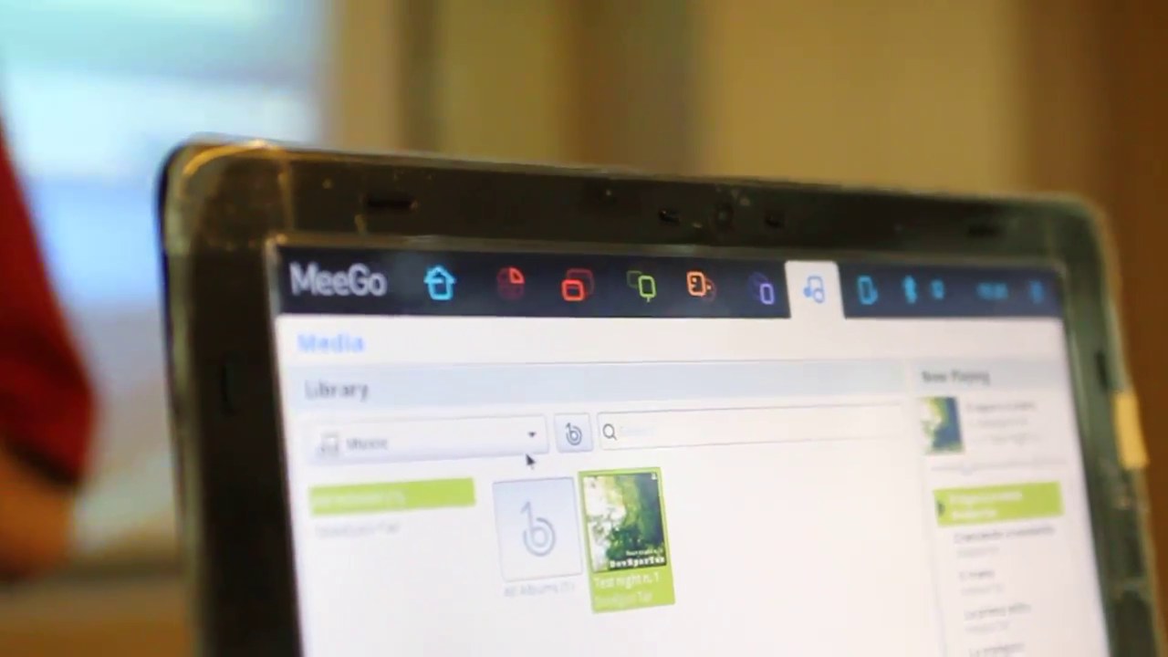
pyautogui.click(437, 427)
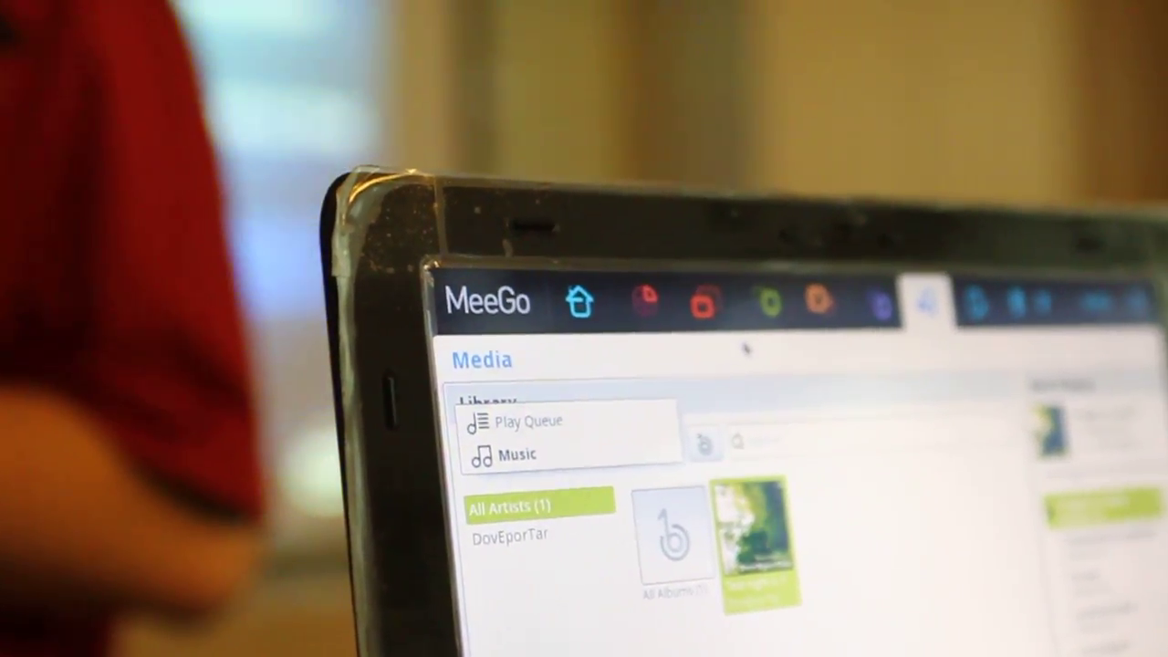
pyautogui.click(695, 449)
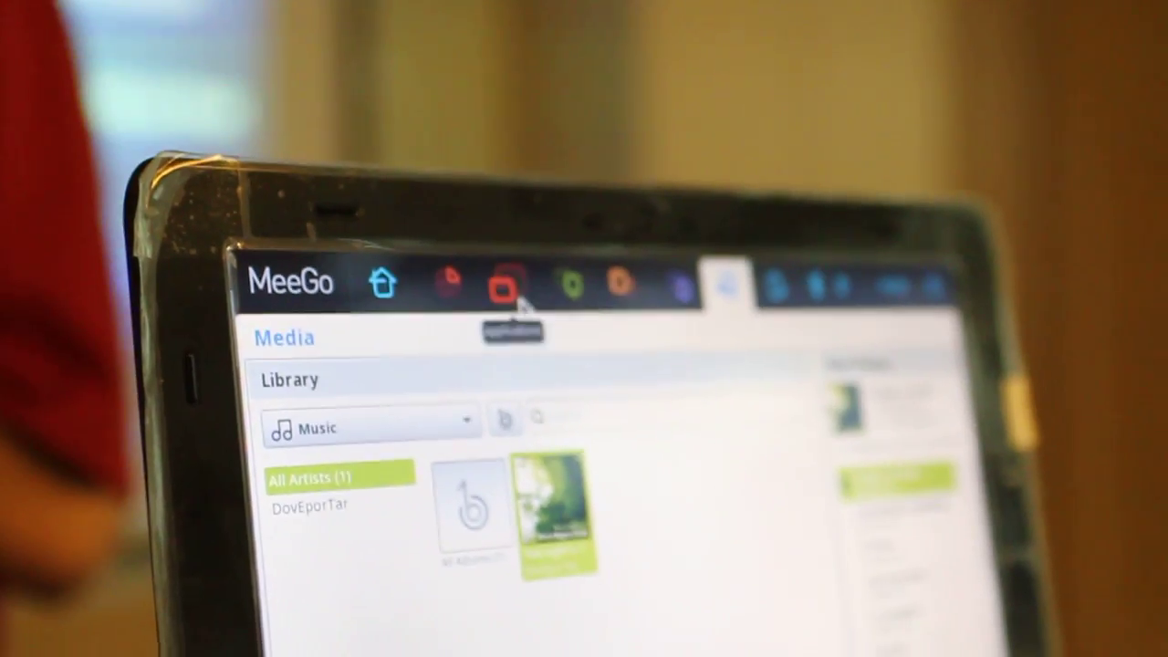
pyautogui.click(511, 285)
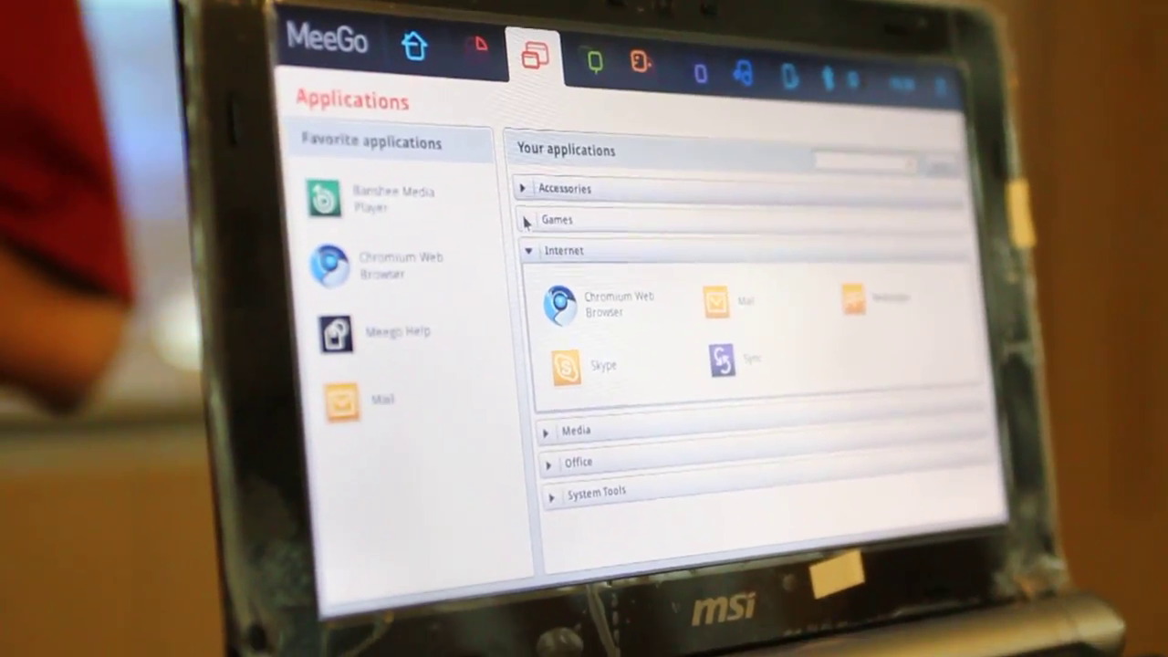
# - Expand the Games category, then the Media category, to browse their applications
pyautogui.click(529, 248)
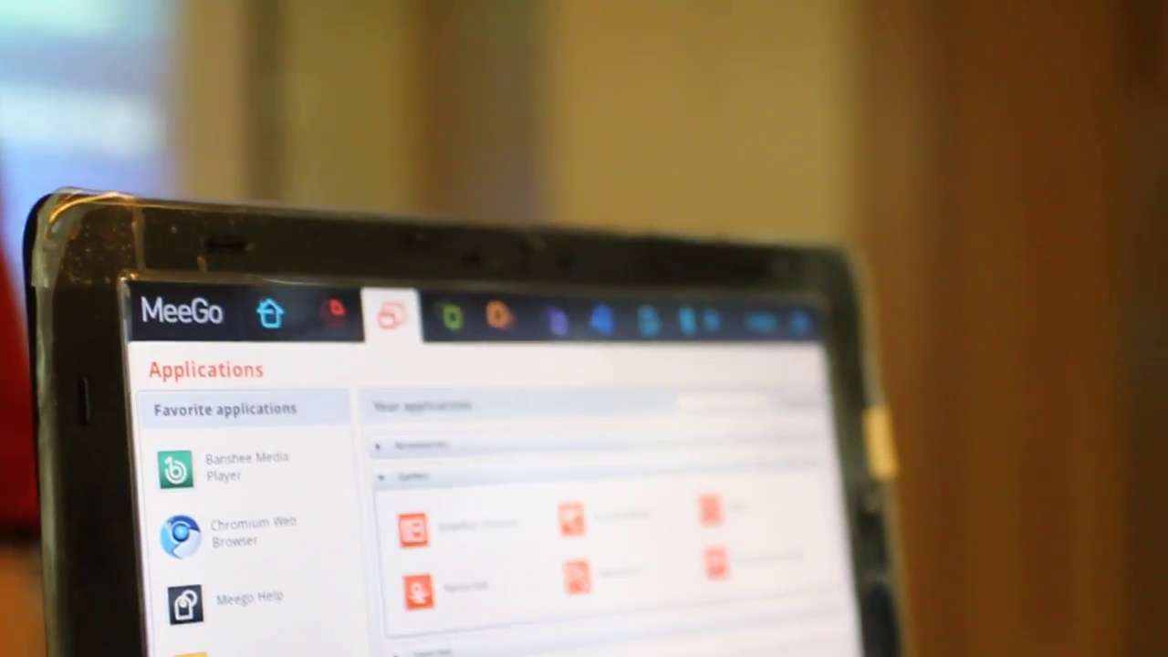
pyautogui.click(465, 491)
pyautogui.click(475, 557)
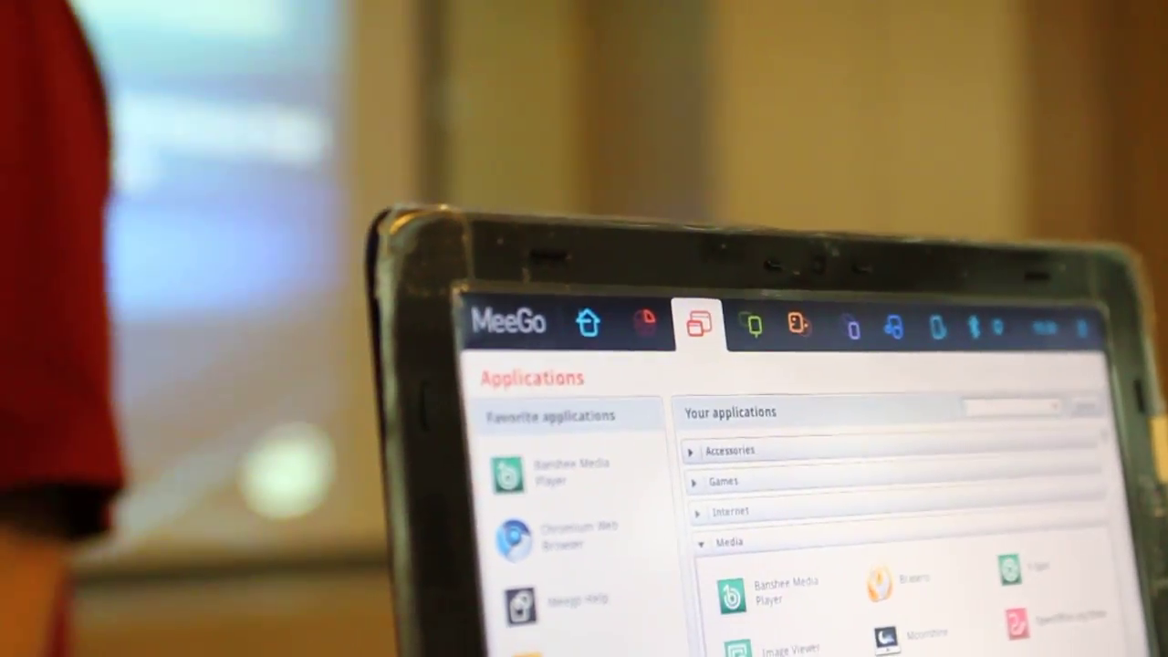